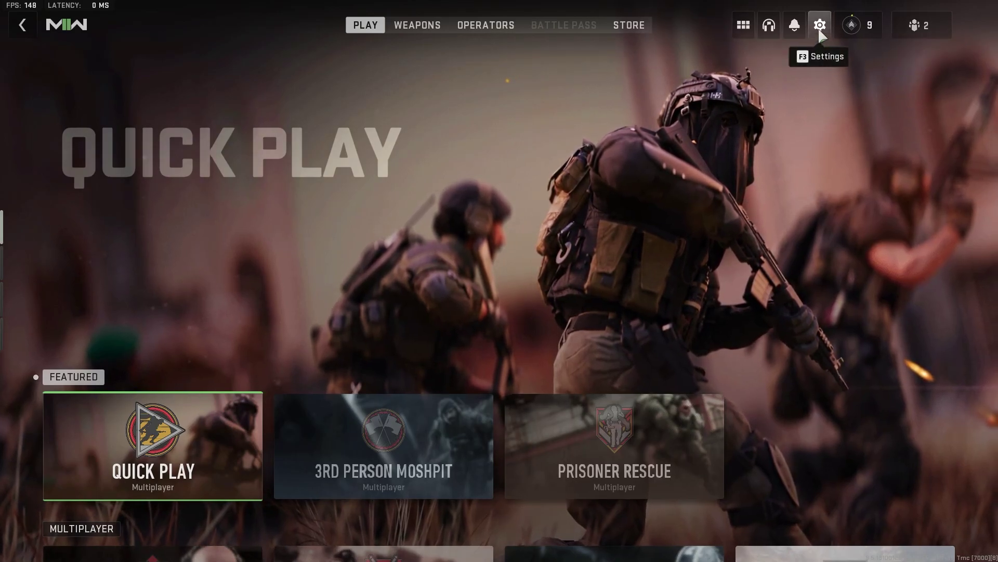
pyautogui.click(819, 30)
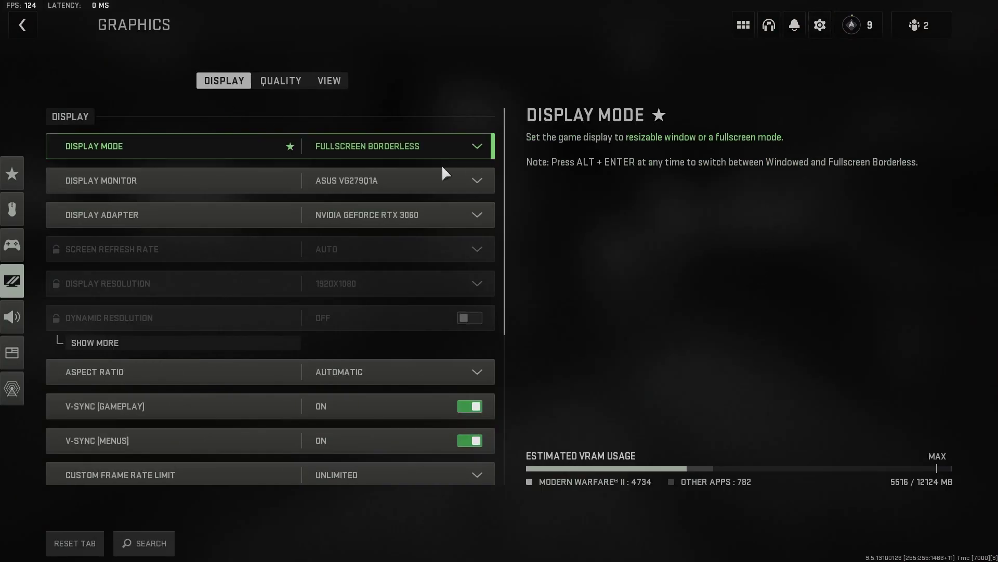
pyautogui.click(369, 147)
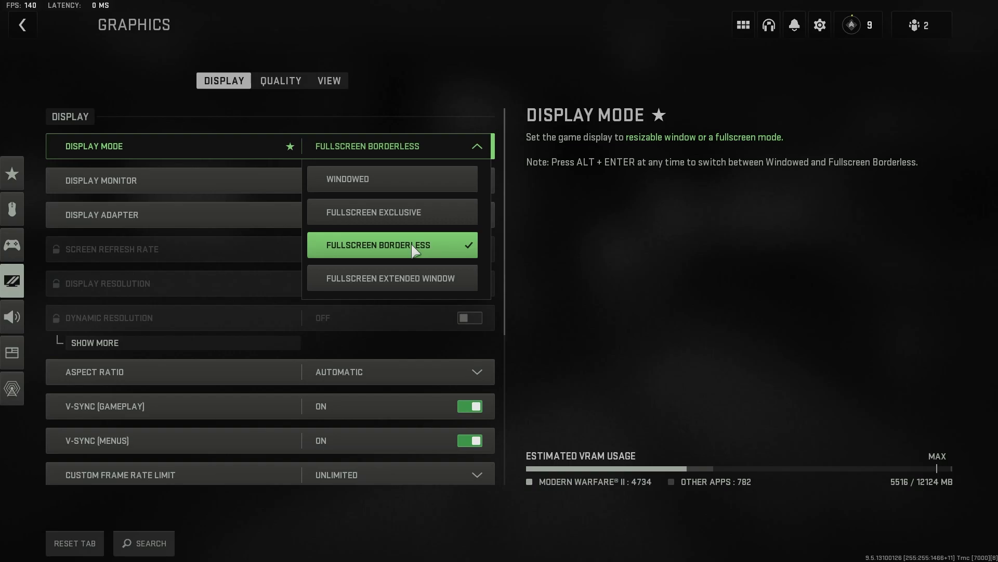
pyautogui.click(669, 381)
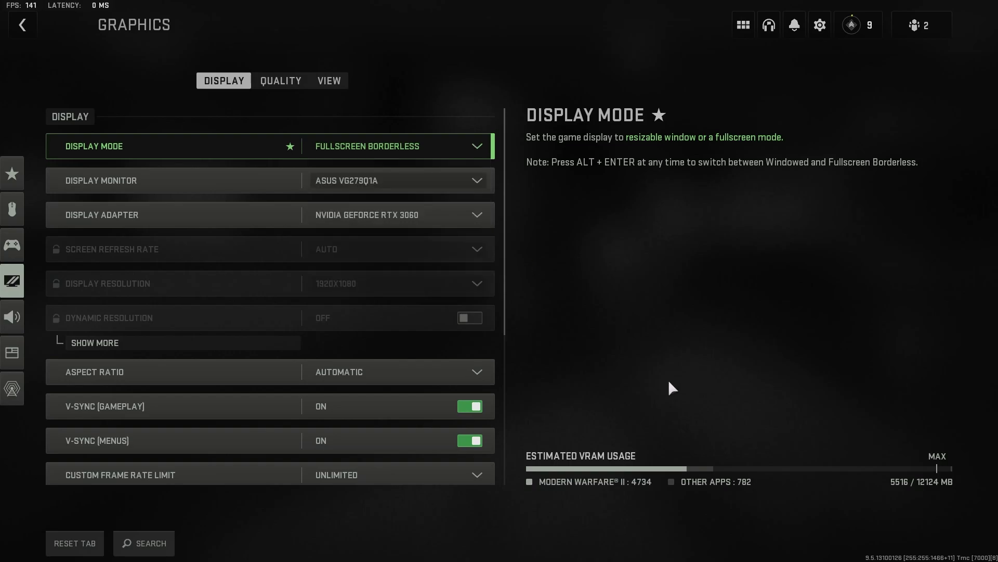
pyautogui.moveTo(507, 250); pyautogui.dragTo(514, 312)
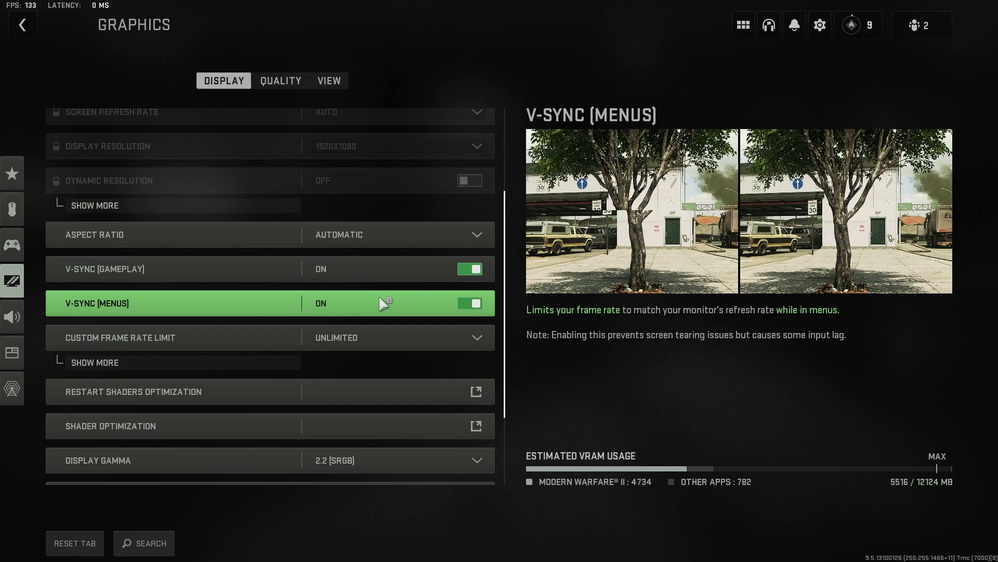
pyautogui.scroll(3, 502, 358)
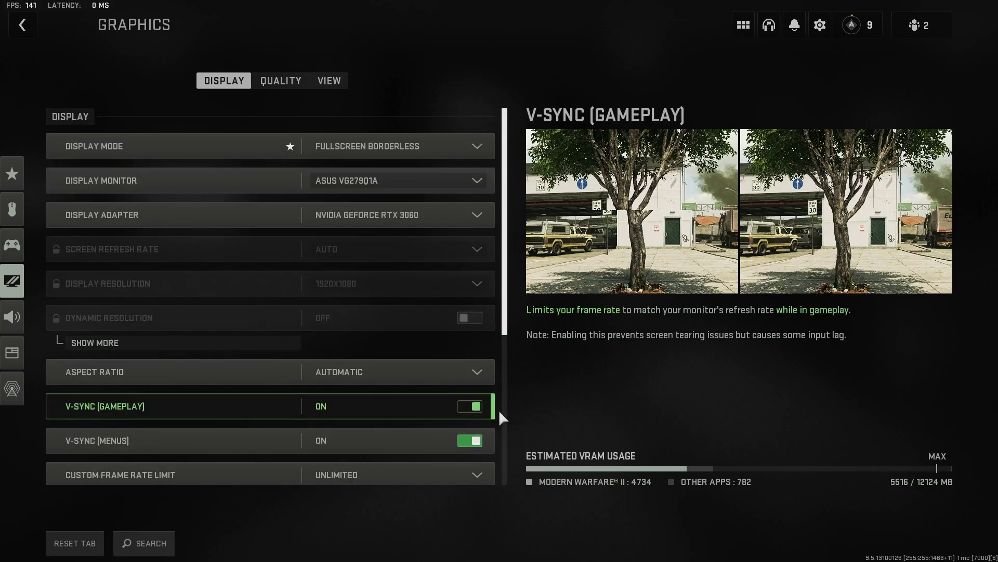
pyautogui.click(276, 342)
pyautogui.click(282, 370)
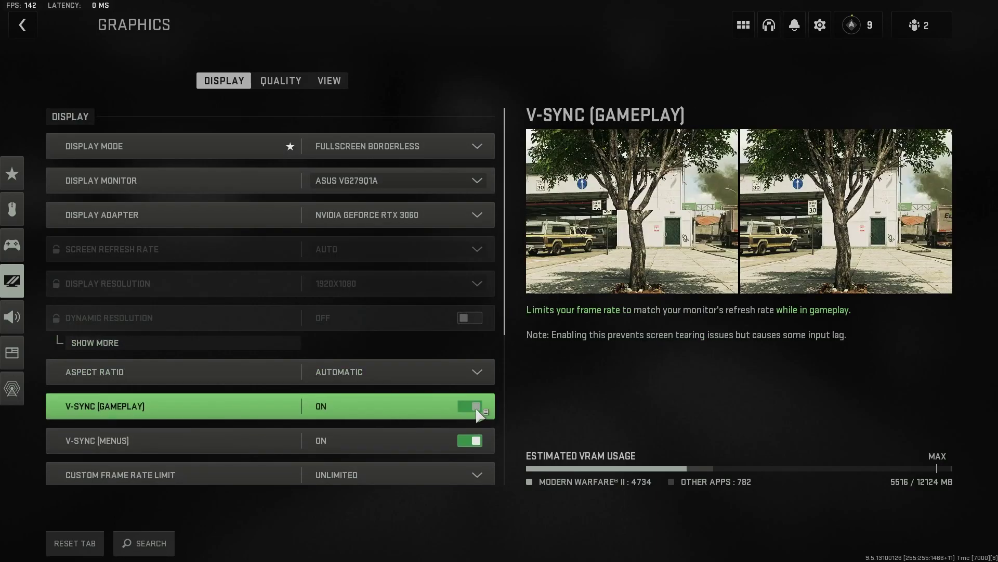
pyautogui.scroll(-2, 420, 314)
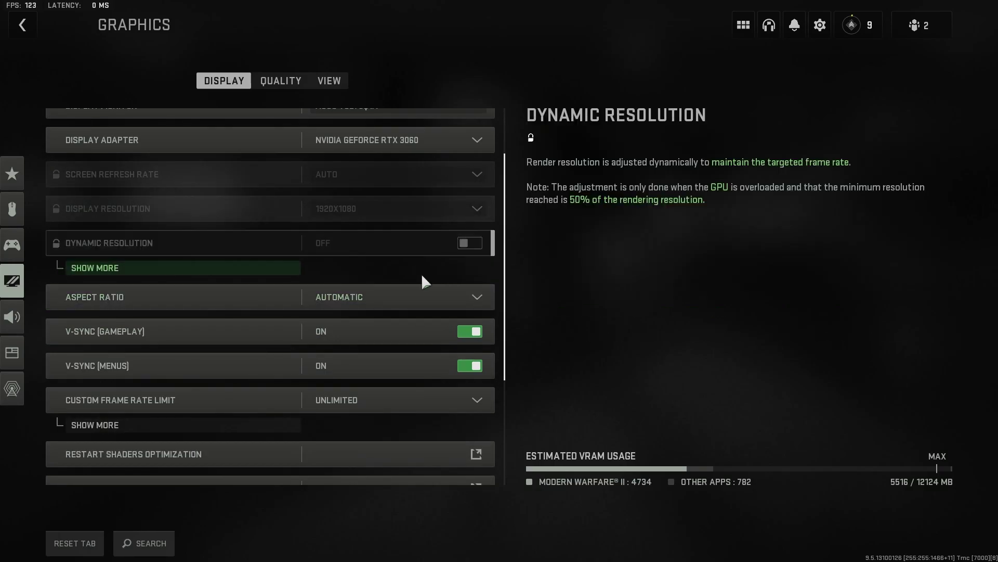
pyautogui.scroll(-2, 410, 249)
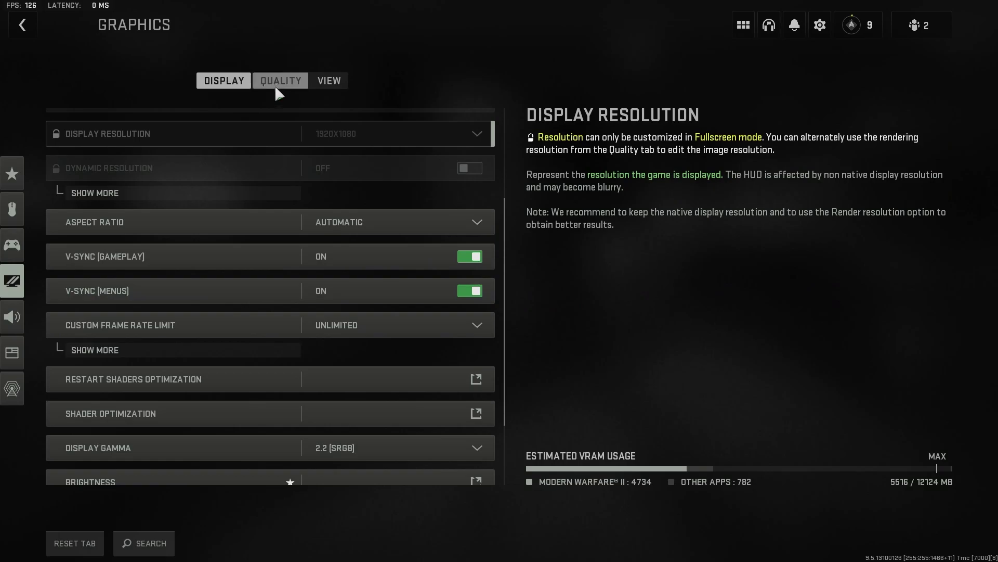
# Switch to the Quality settings and check the Quality Presets list without changing it
pyautogui.click(275, 83)
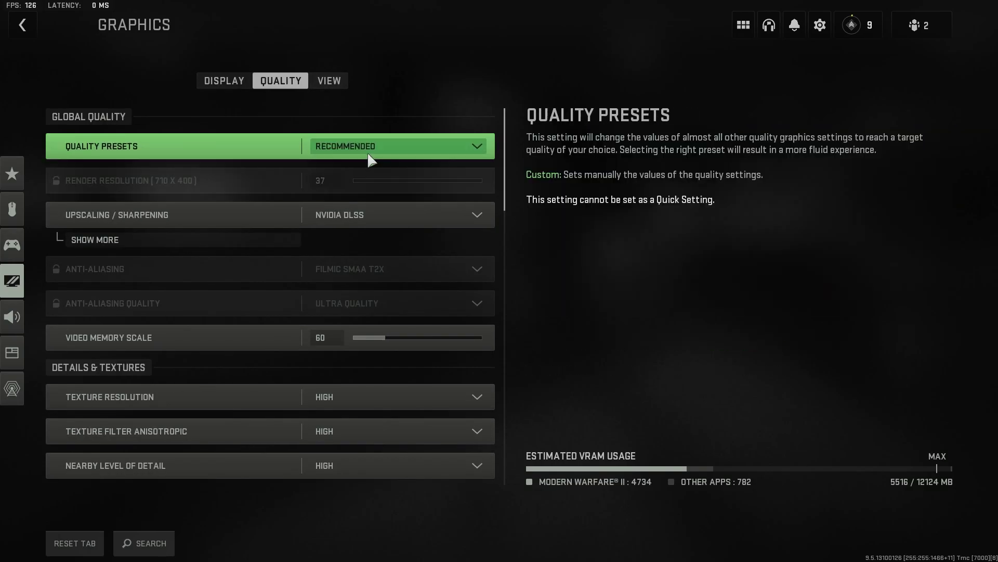
pyautogui.click(366, 146)
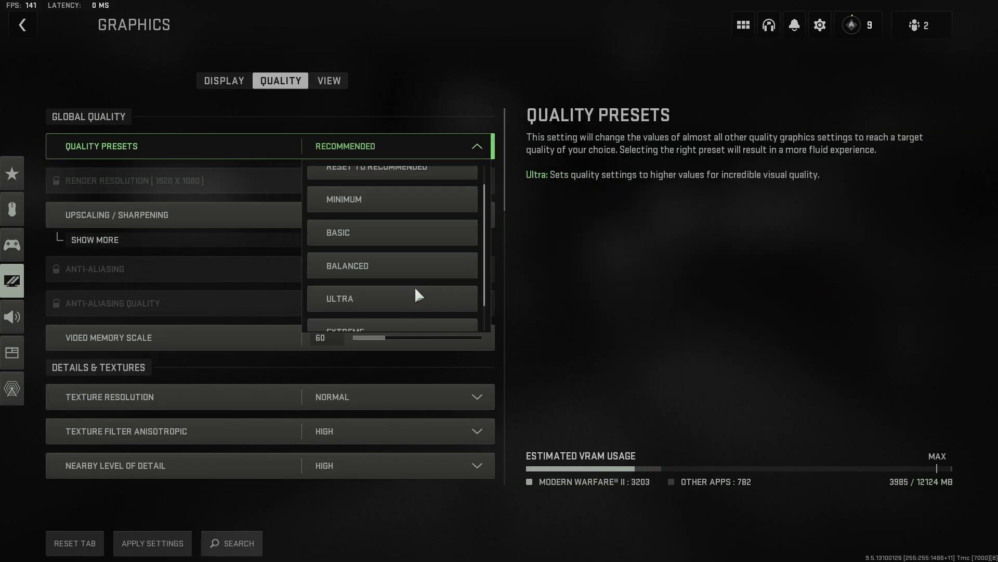
pyautogui.scroll(1, 414, 286)
pyautogui.click(448, 55)
pyautogui.scroll(-2, 429, 344)
pyautogui.scroll(-2, 430, 344)
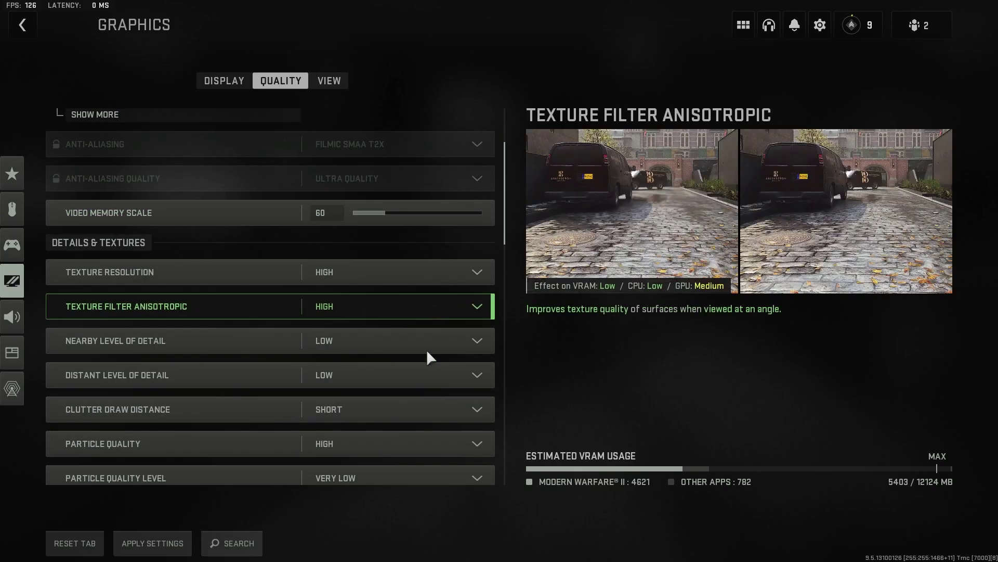
# Set both Nearby and Distant Level of Detail to HIGH
pyautogui.click(395, 340)
pyautogui.click(400, 407)
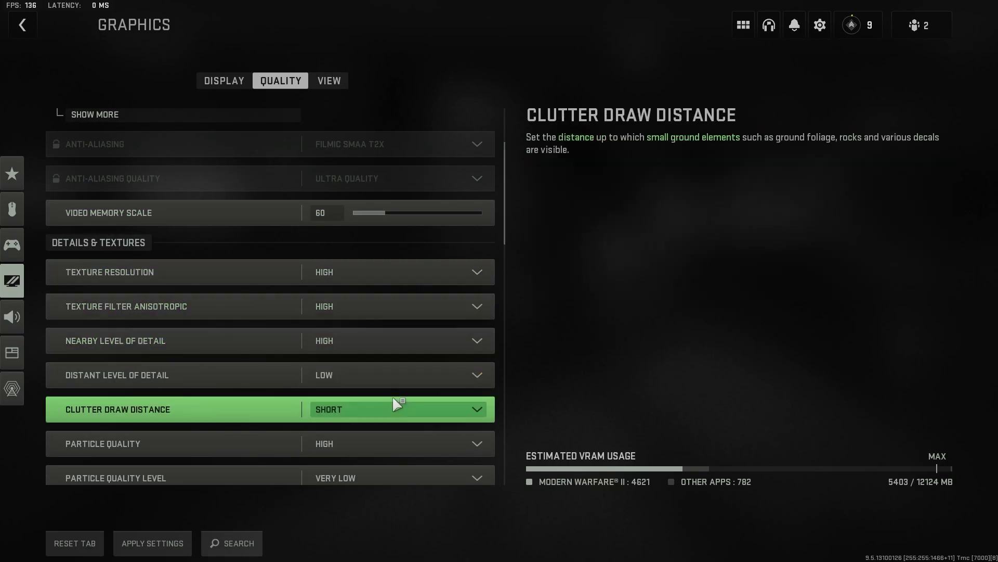
pyautogui.click(390, 376)
pyautogui.click(380, 439)
pyautogui.click(379, 368)
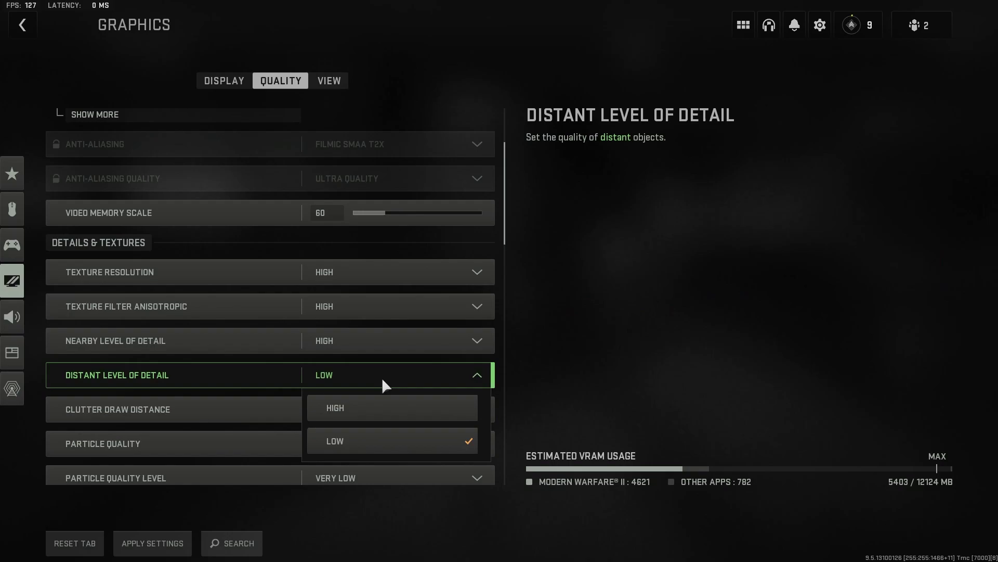
pyautogui.click(387, 407)
pyautogui.scroll(-3, 390, 401)
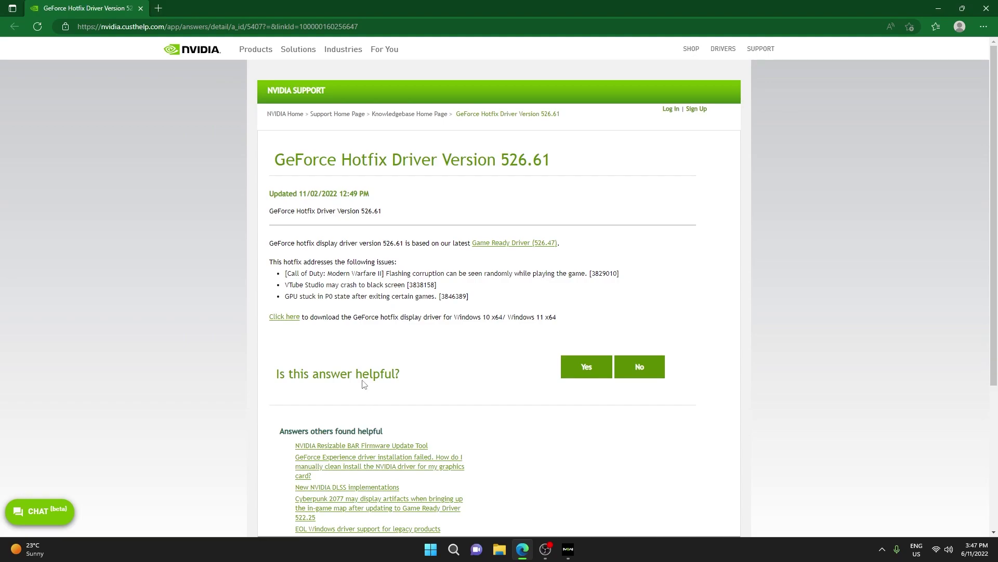
# Highlight the Modern Warfare II flashing fix note, then start and cancel the 526.61 hotfix download
pyautogui.moveTo(281, 273)
pyautogui.mouseDown()
pyautogui.moveTo(364, 285)
pyautogui.moveTo(445, 271)
pyautogui.moveTo(616, 281)
pyautogui.mouseUp()
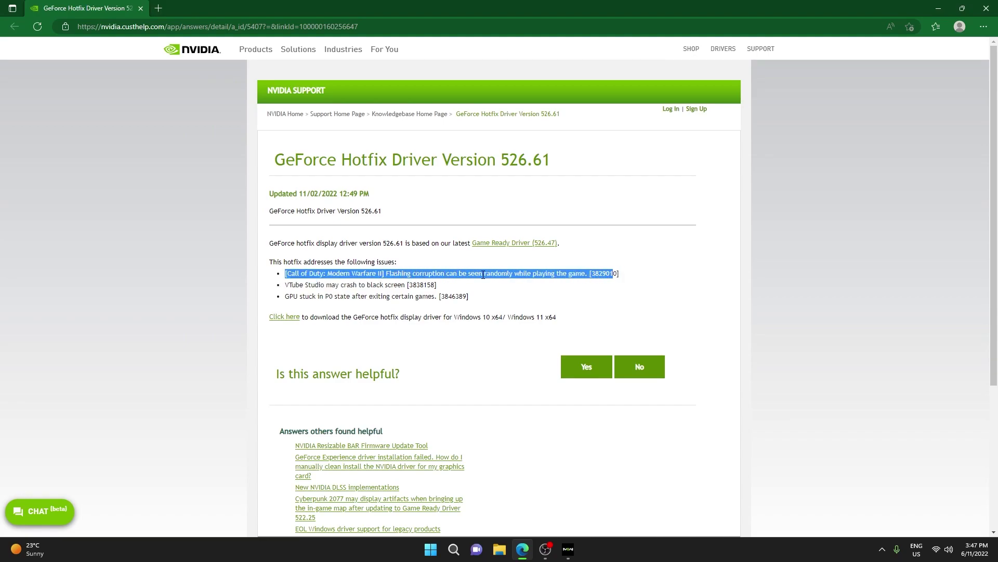
pyautogui.click(750, 284)
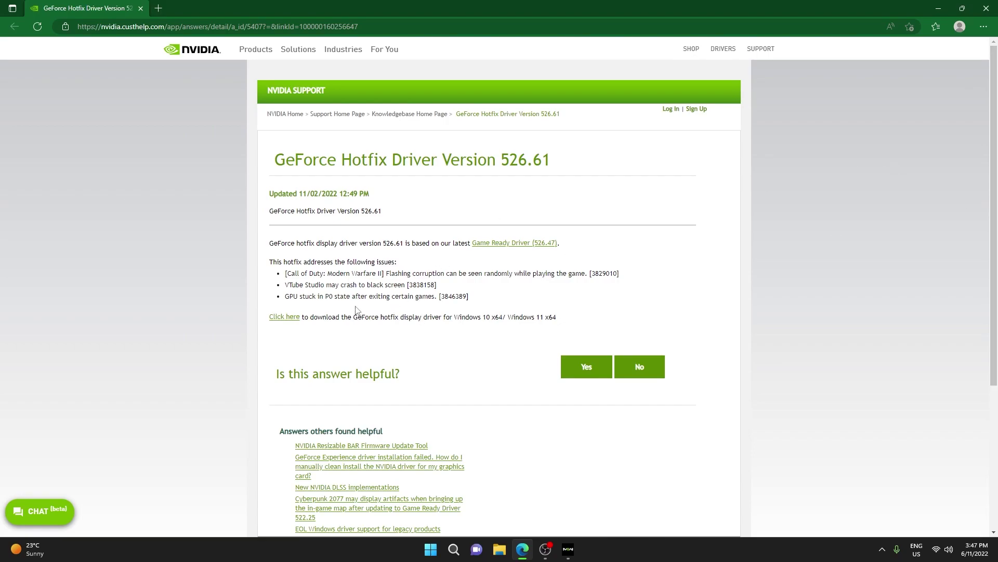
pyautogui.click(285, 317)
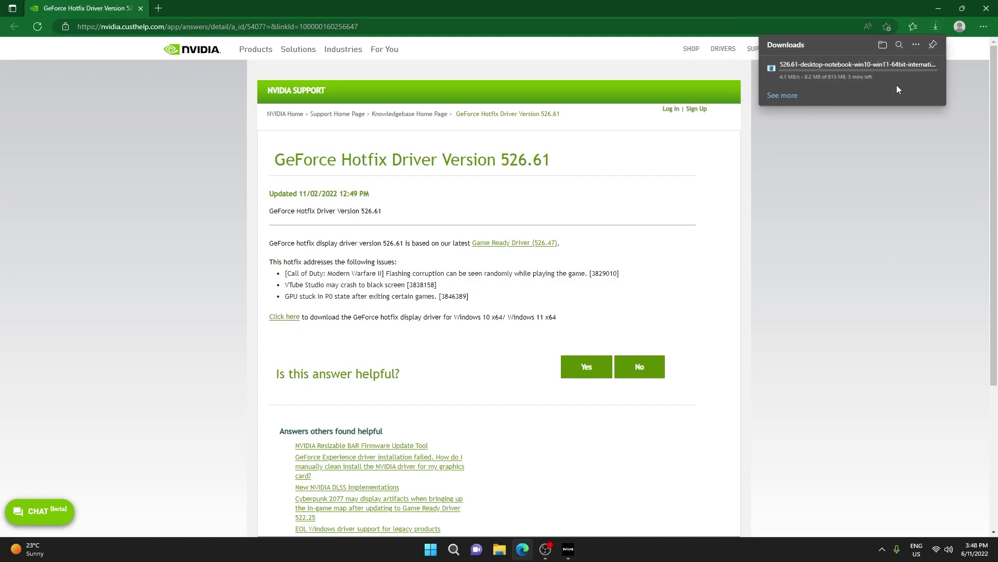
pyautogui.click(925, 68)
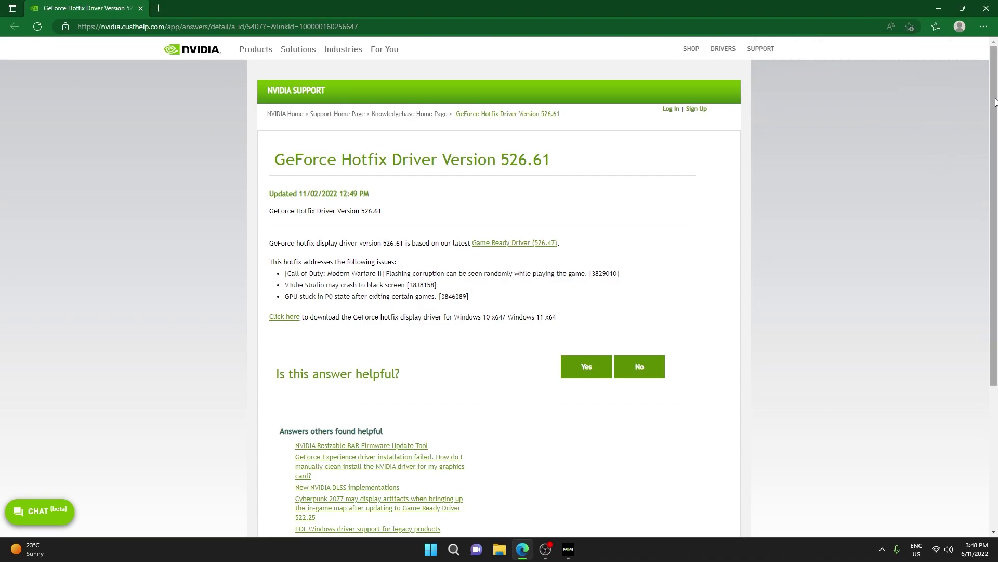
pyautogui.moveTo(994, 104)
pyautogui.mouseDown()
pyautogui.moveTo(993, 128)
pyautogui.moveTo(994, 114)
pyautogui.mouseUp()
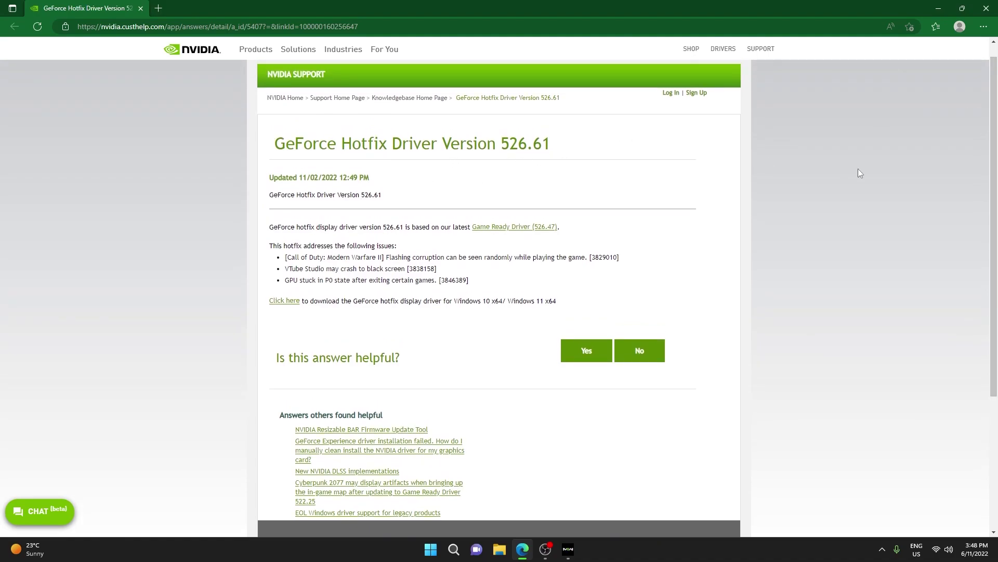
# Open Task Manager maximized and jump from Call of Duty HQ to its cod.exe details entry
pyautogui.hotkey('ctrl', 'shift', 'Escape')
pyautogui.press('super+Up')
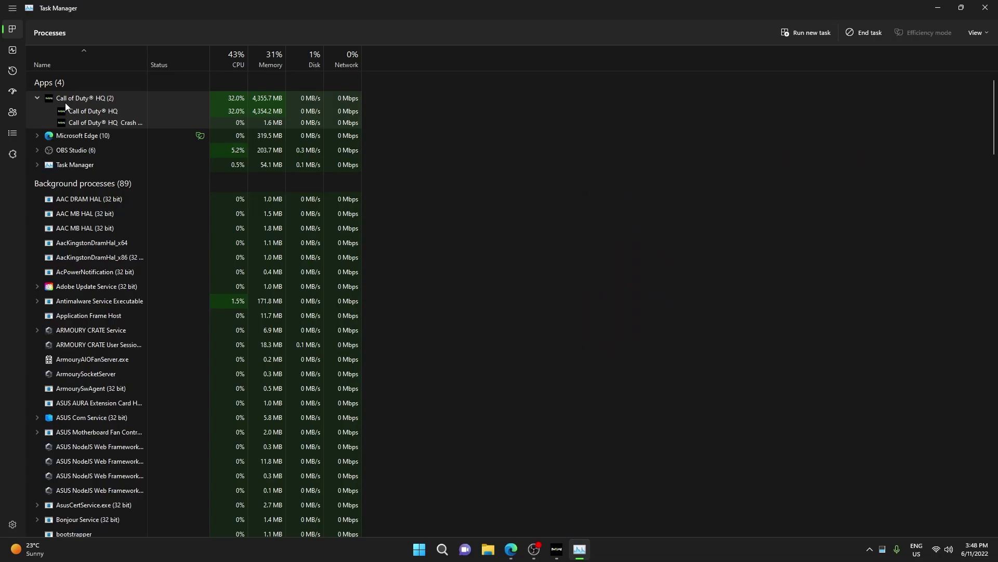
pyautogui.rightClick(65, 102)
pyautogui.click(38, 98)
pyautogui.click(38, 99)
pyautogui.click(40, 99)
pyautogui.rightClick(98, 113)
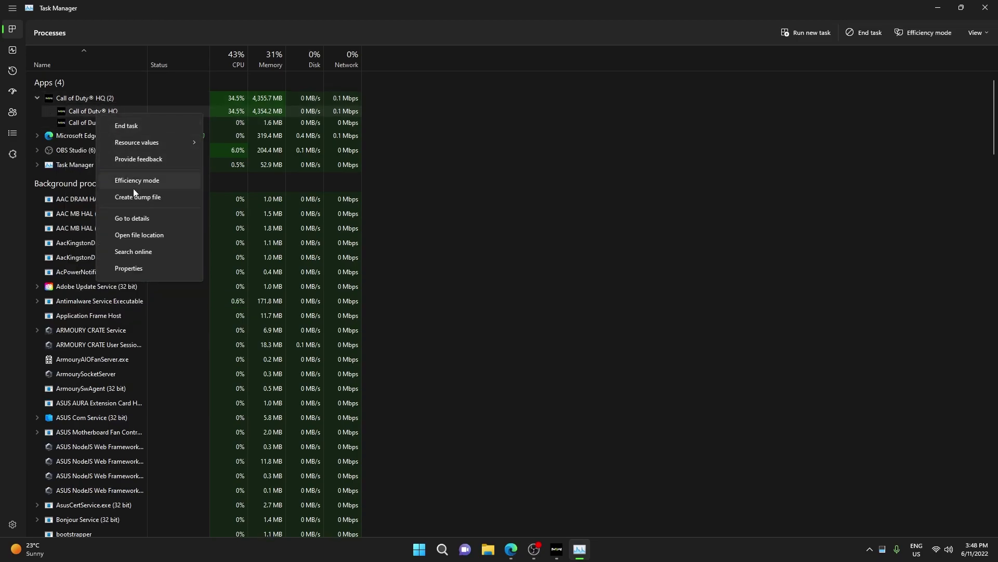
pyautogui.click(138, 219)
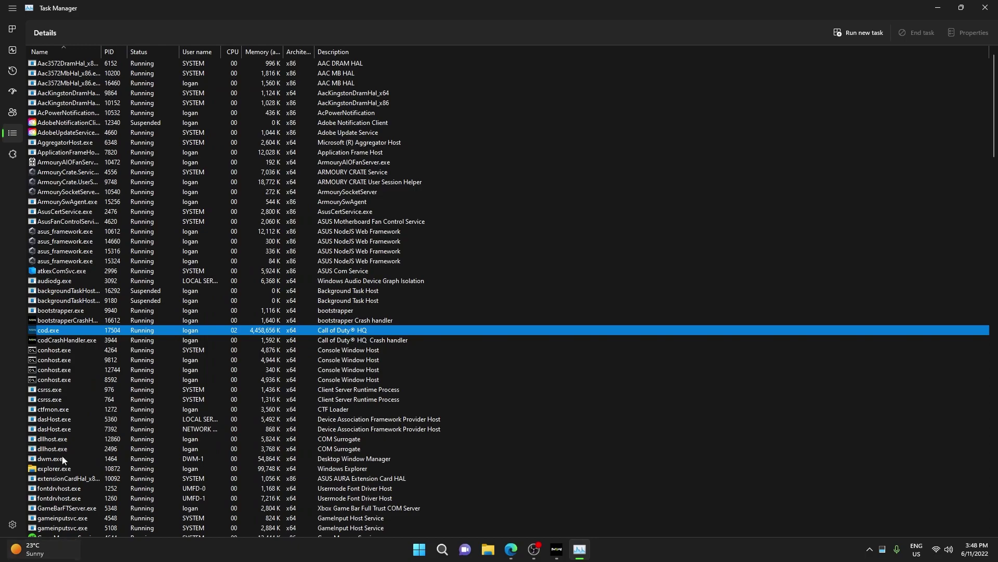
# Set cod.exe's priority to High and confirm the change
pyautogui.rightClick(57, 327)
pyautogui.moveTo(144, 171)
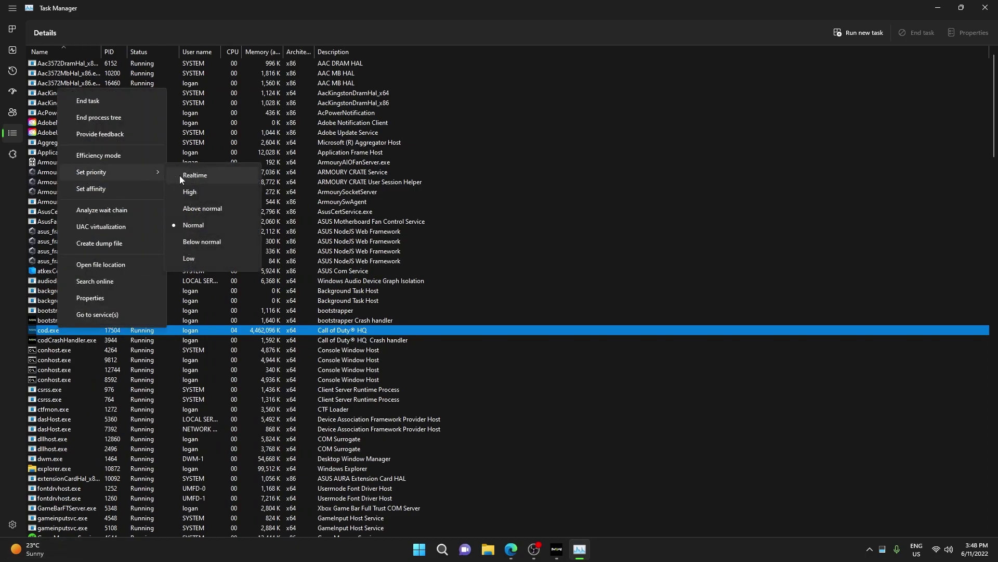
pyautogui.click(213, 195)
pyautogui.click(503, 281)
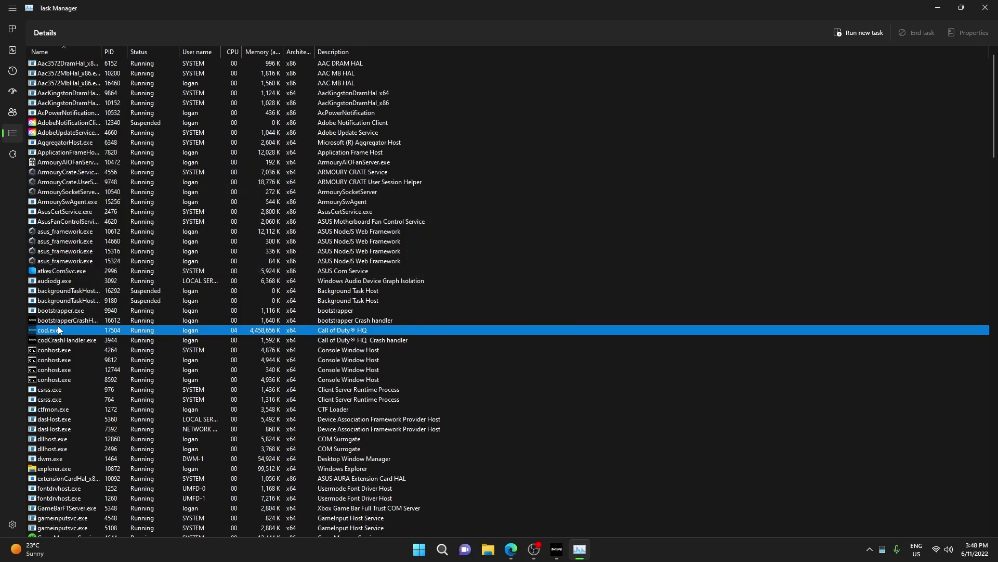
# Review cod.exe's processor affinity, restore All Processors, and cancel without changes
pyautogui.rightClick(62, 332)
pyautogui.click(143, 196)
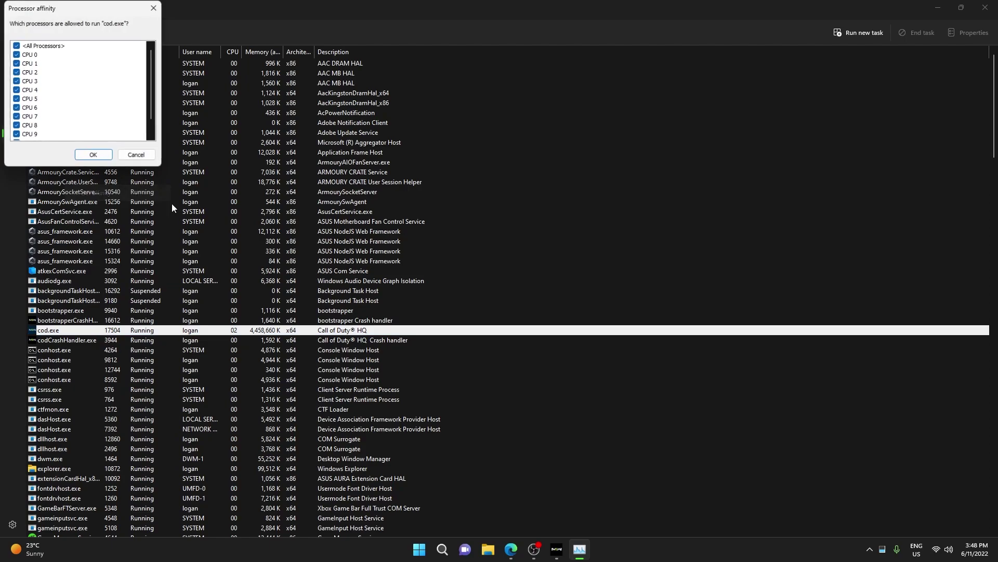
pyautogui.click(49, 45)
pyautogui.click(16, 54)
pyautogui.click(16, 63)
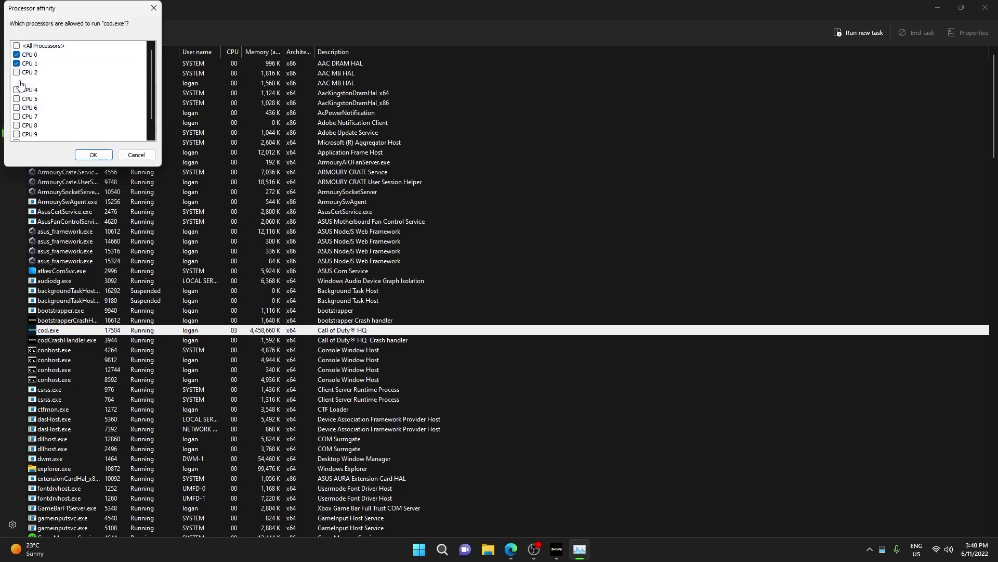
pyautogui.click(16, 71)
pyautogui.click(16, 46)
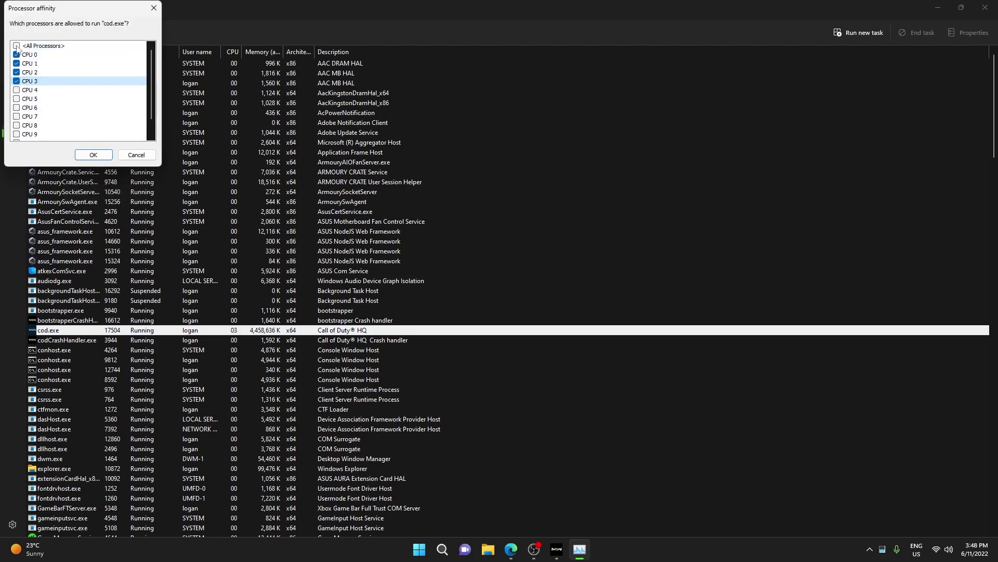
pyautogui.click(134, 153)
# Verify cod.exe's priority still shows High and scroll through the Details list
pyautogui.rightClick(71, 325)
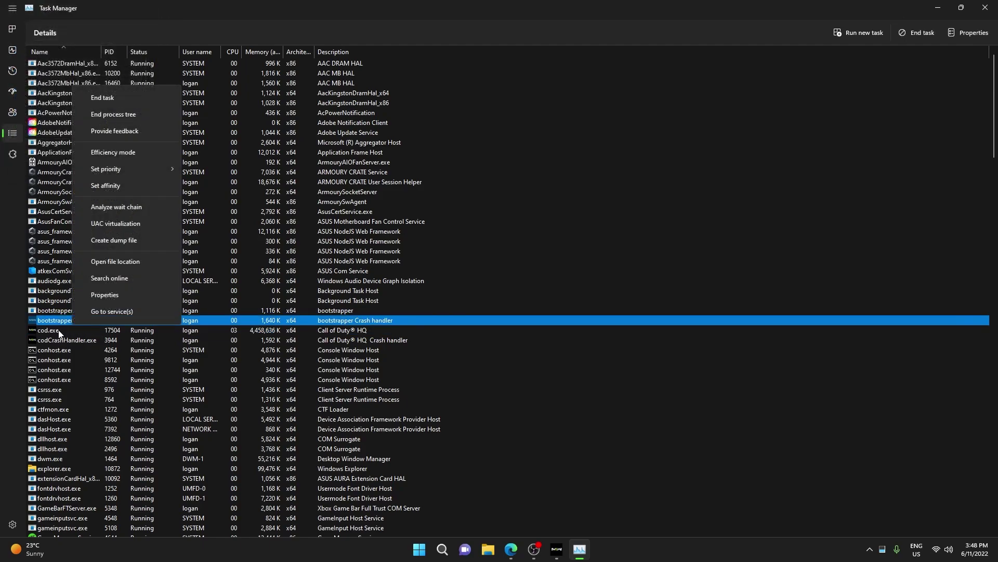
pyautogui.rightClick(40, 331)
pyautogui.rightClick(39, 327)
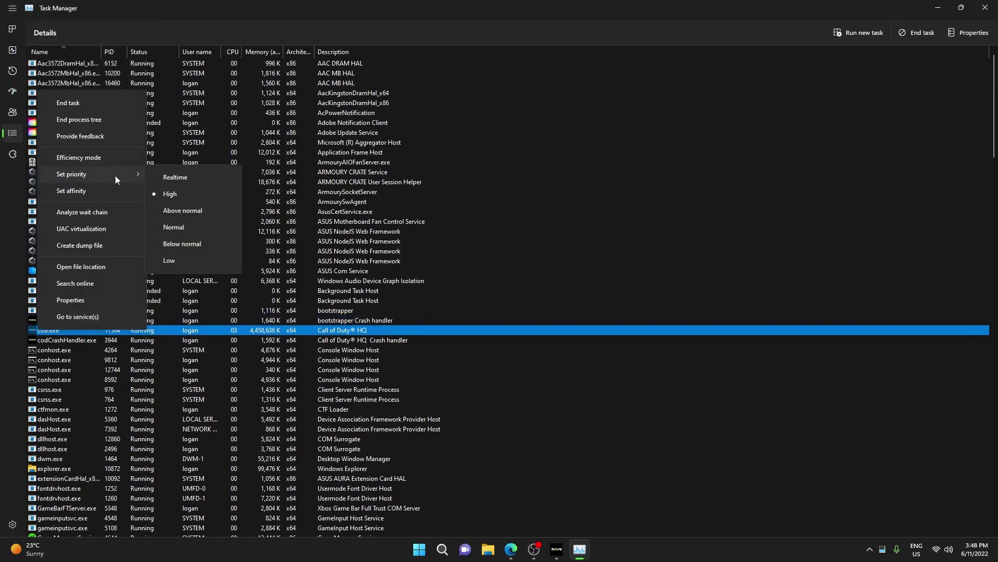
pyautogui.click(52, 333)
pyautogui.scroll(-3, 97, 469)
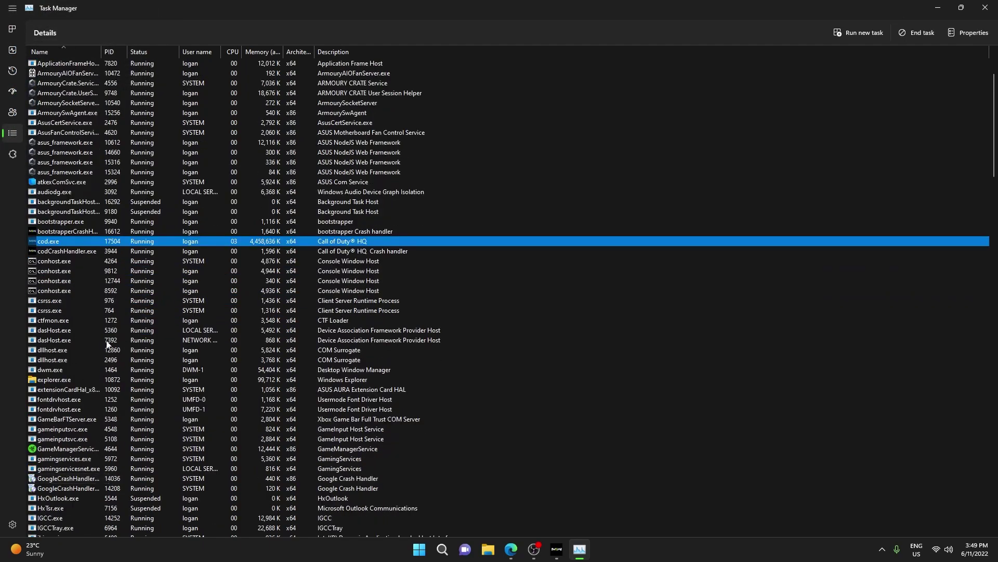
pyautogui.scroll(-2, 107, 286)
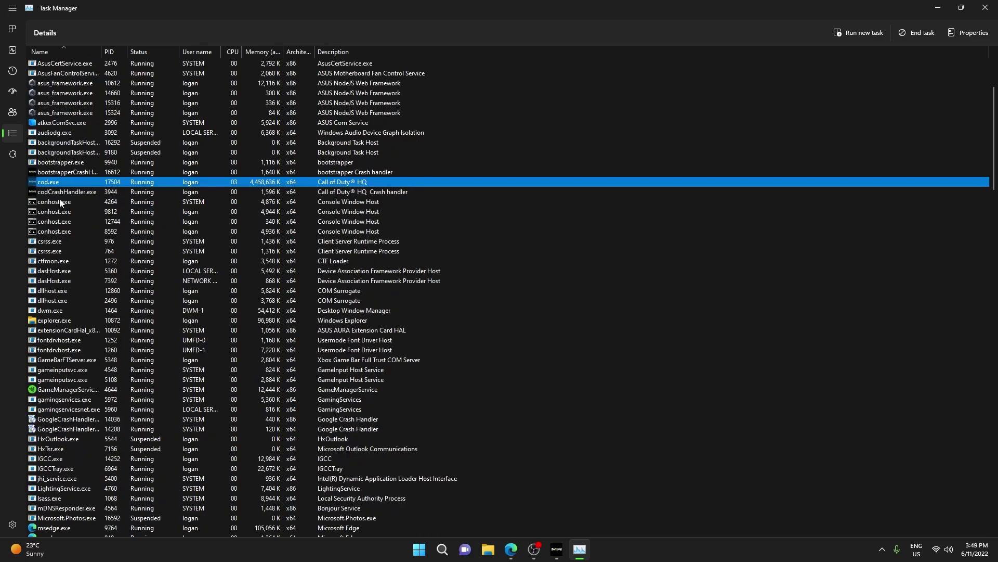
pyautogui.scroll(2, 52, 200)
pyautogui.scroll(3, 52, 204)
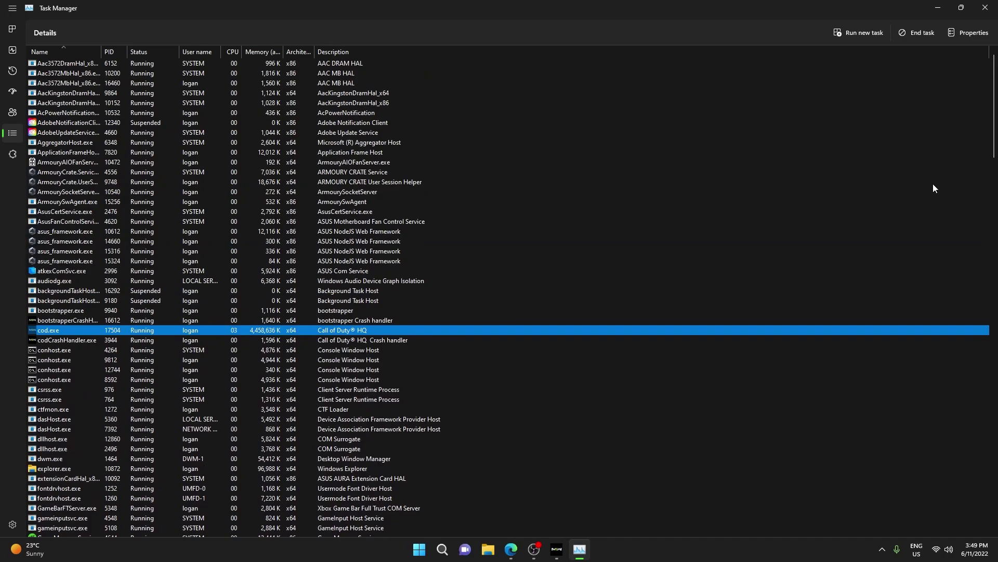
pyautogui.scroll(-11, 171, 457)
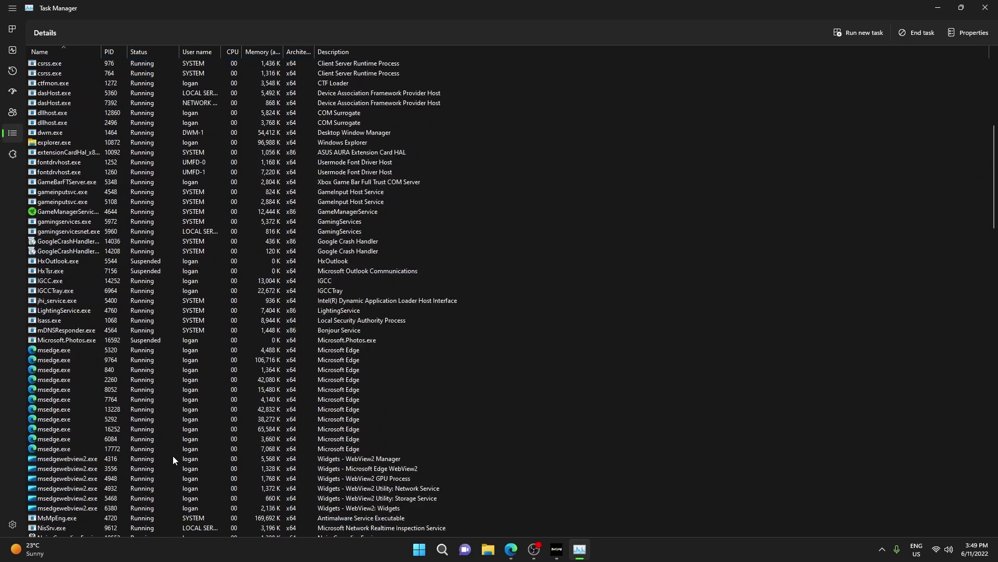
pyautogui.scroll(-4, 173, 457)
pyautogui.scroll(15, 174, 454)
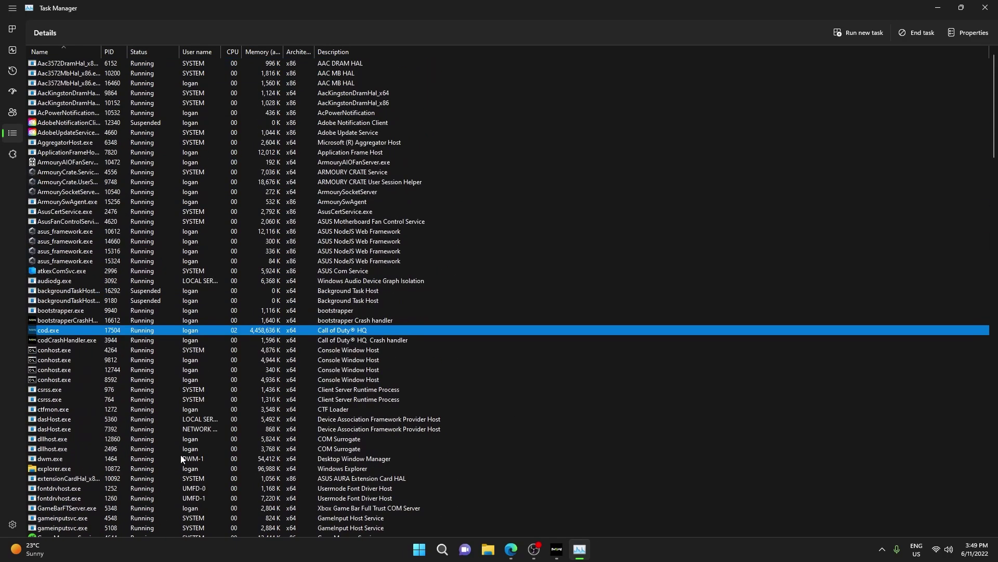
# Close Task Manager, return to the game and exit Settings to the Quick Play menu
pyautogui.click(985, 8)
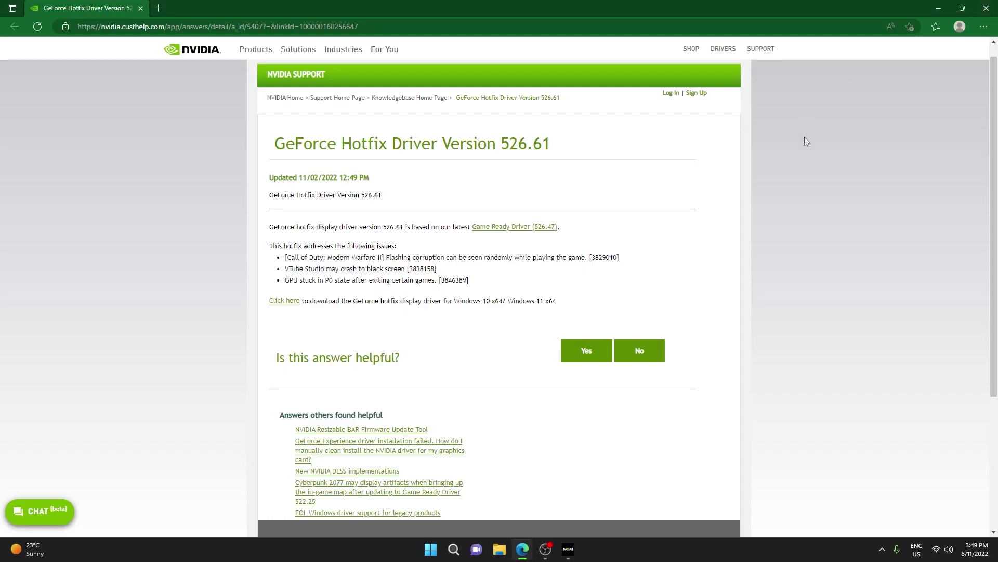
pyautogui.click(568, 549)
pyautogui.press('Escape')
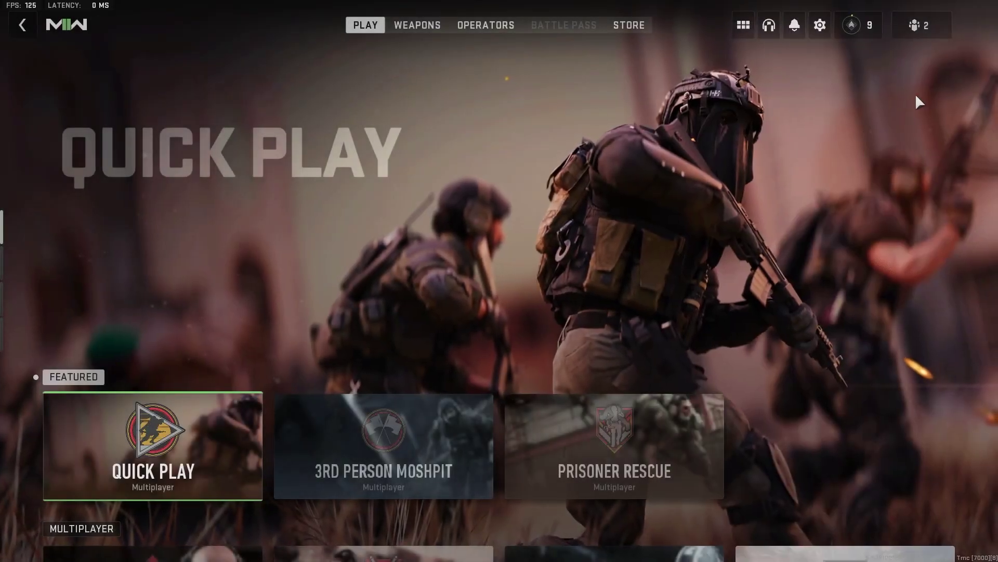